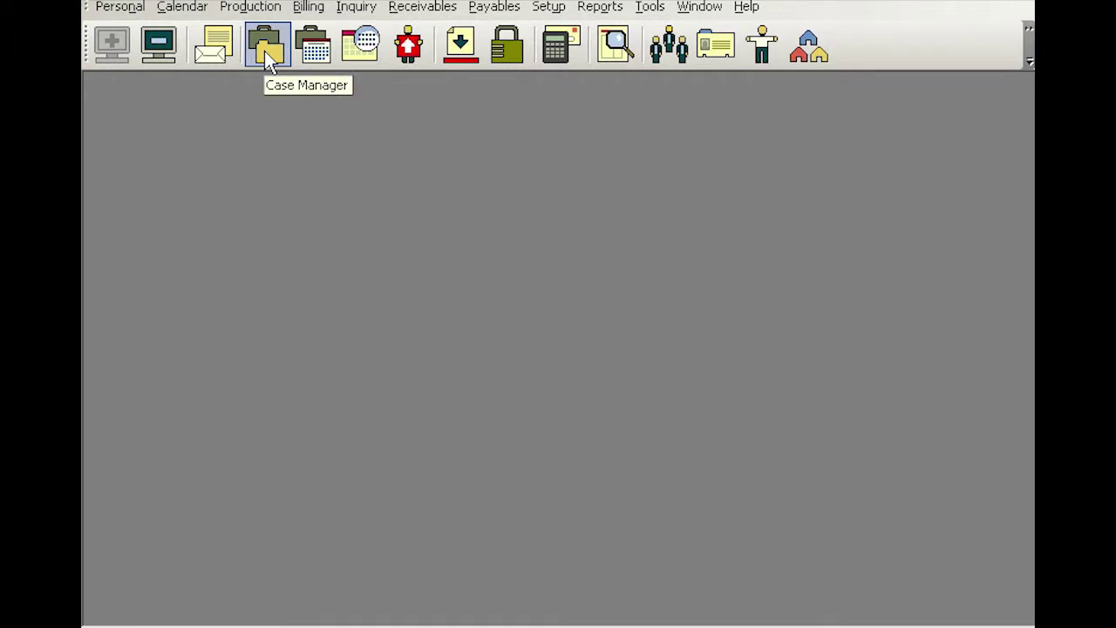
Step: Open Case Manager and search for cases by the plaintiff's last name in the case name
{"action": "left_click", "coordinate": [266, 53]}
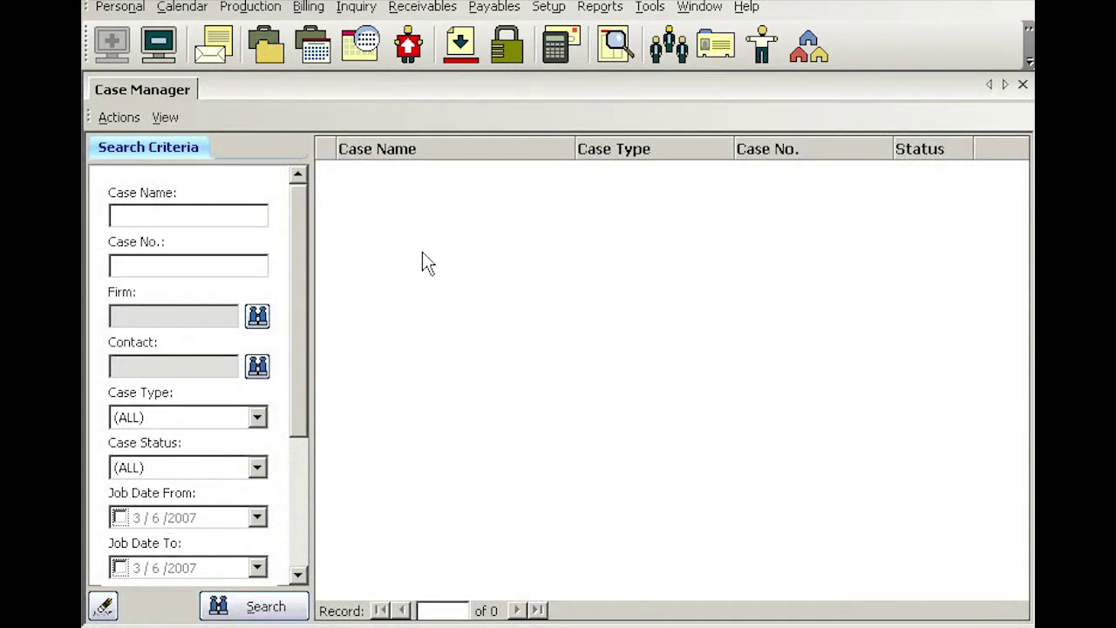
{"action": "type", "text": "lee"}
{"action": "key", "text": "Return"}
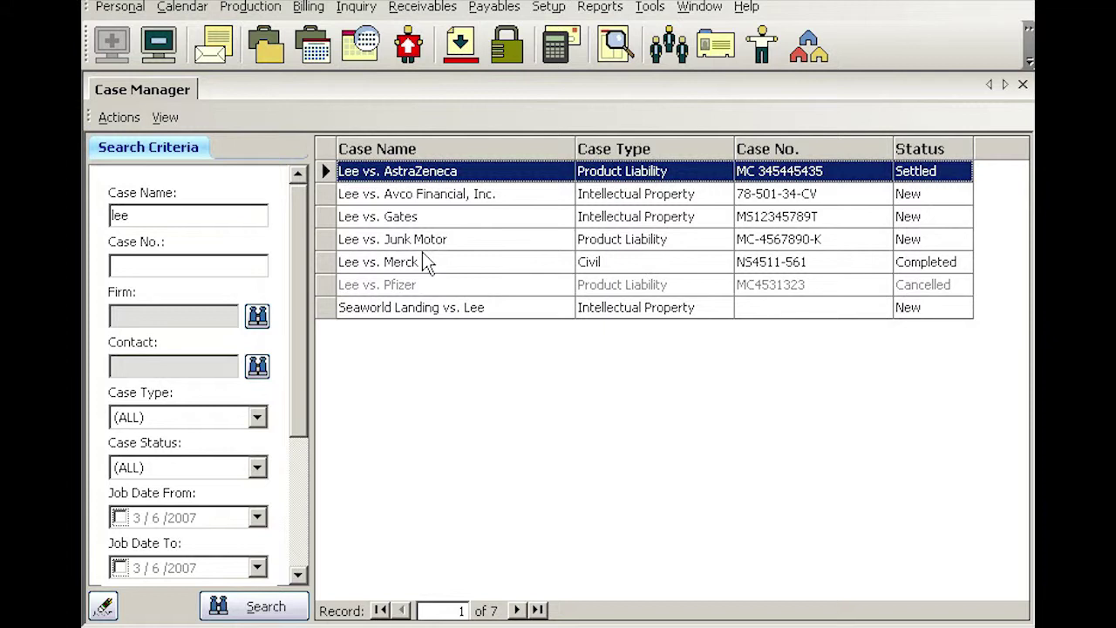
Step: Open the Junk Motor product liability case and view the entry in its status log
{"action": "right_click", "coordinate": [476, 240]}
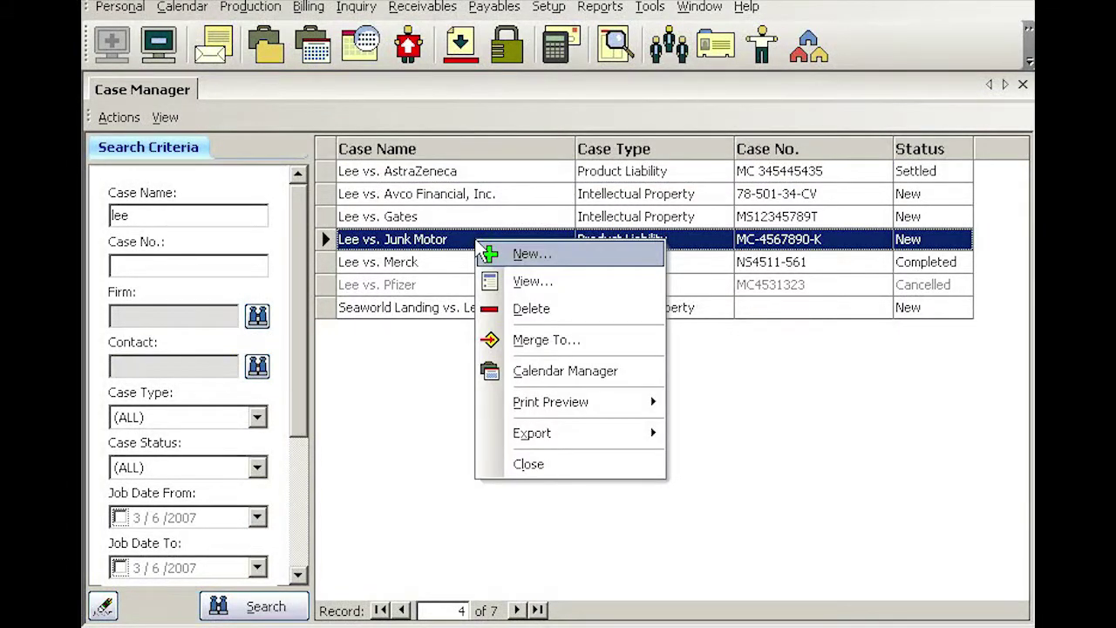
{"action": "left_click", "coordinate": [531, 282]}
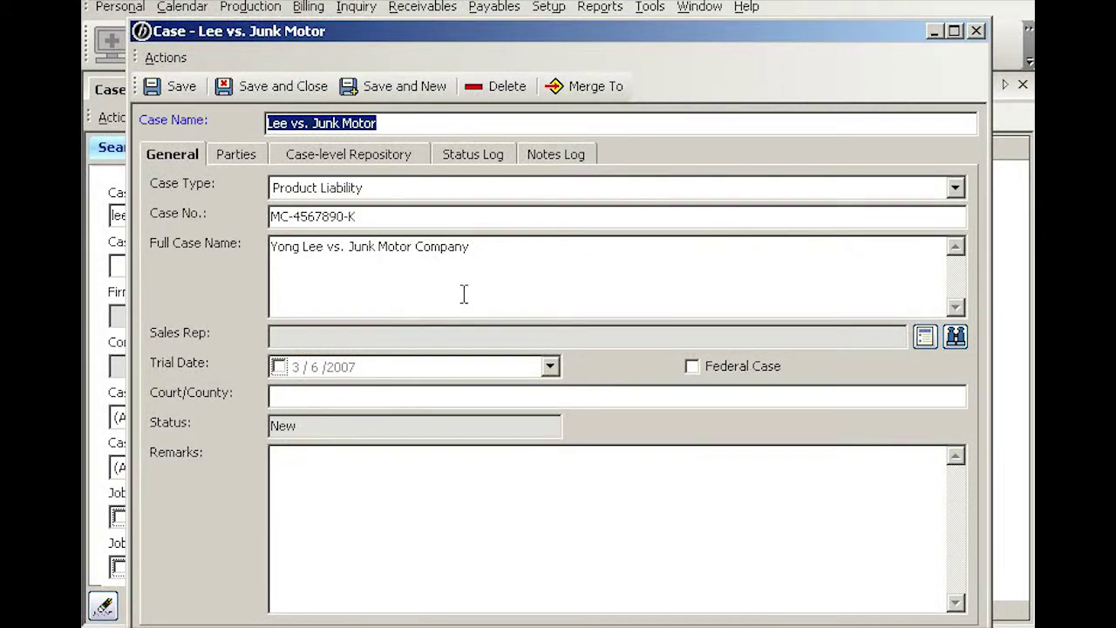
{"action": "left_click", "coordinate": [477, 155]}
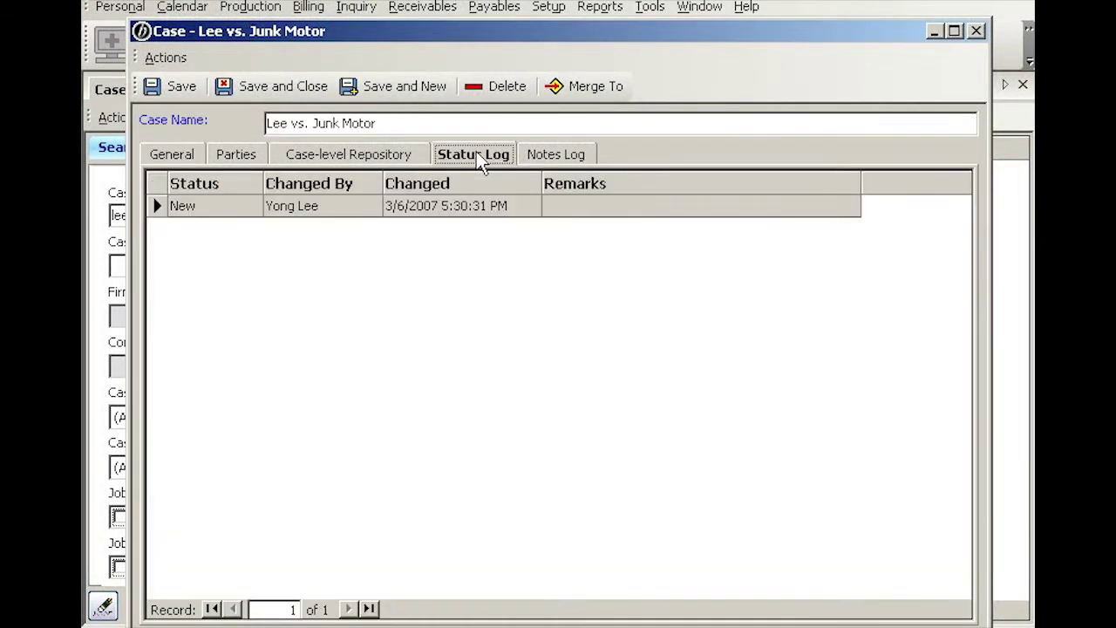
{"action": "left_click", "coordinate": [235, 217]}
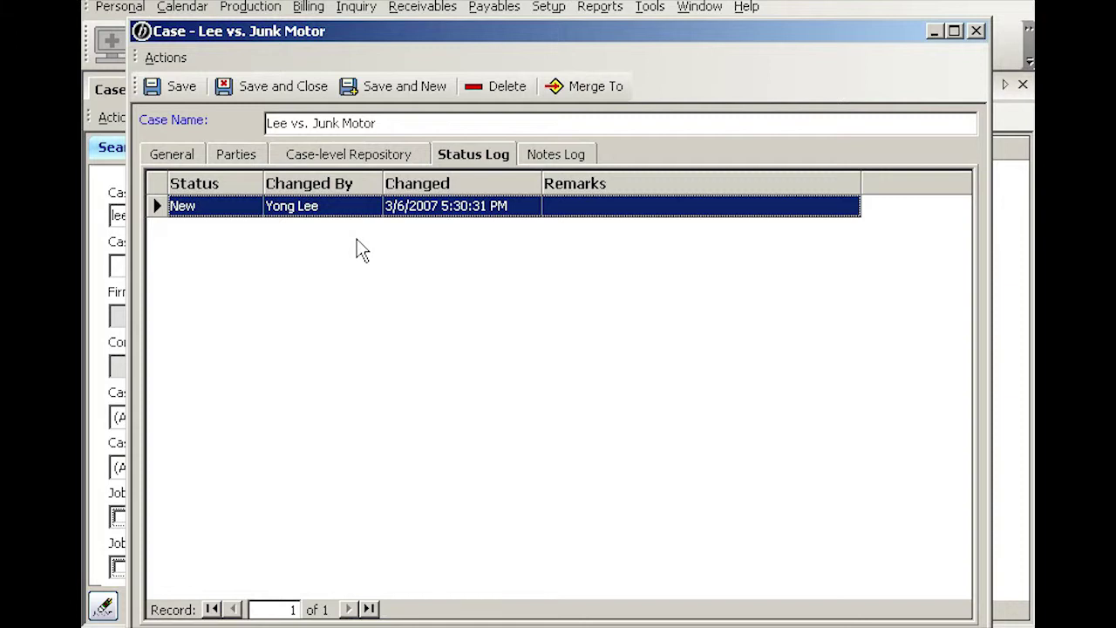
Step: Start the Junk Motor case, changing its status to In Progress with the remark "Online repository set up"
{"action": "left_click", "coordinate": [179, 59]}
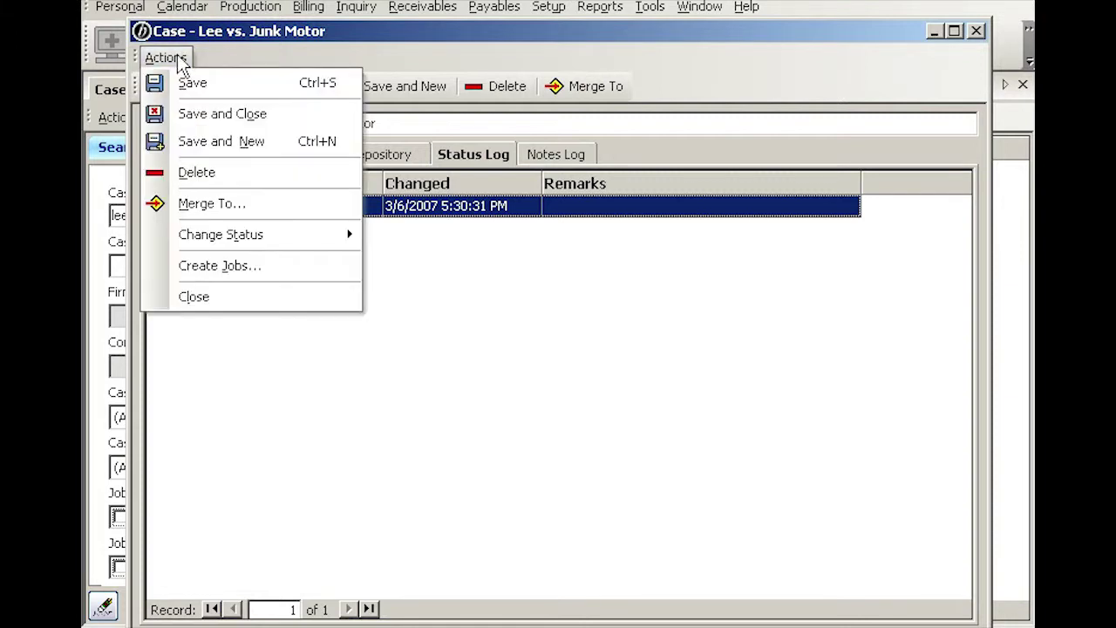
{"action": "mouse_move", "coordinate": [277, 238]}
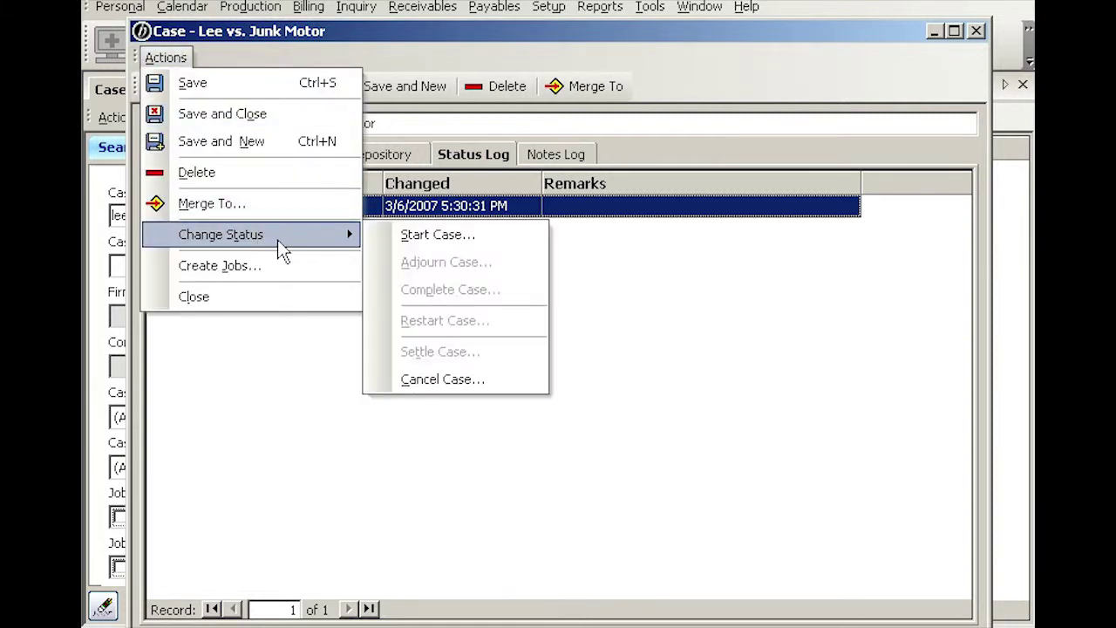
{"action": "left_click", "coordinate": [462, 244]}
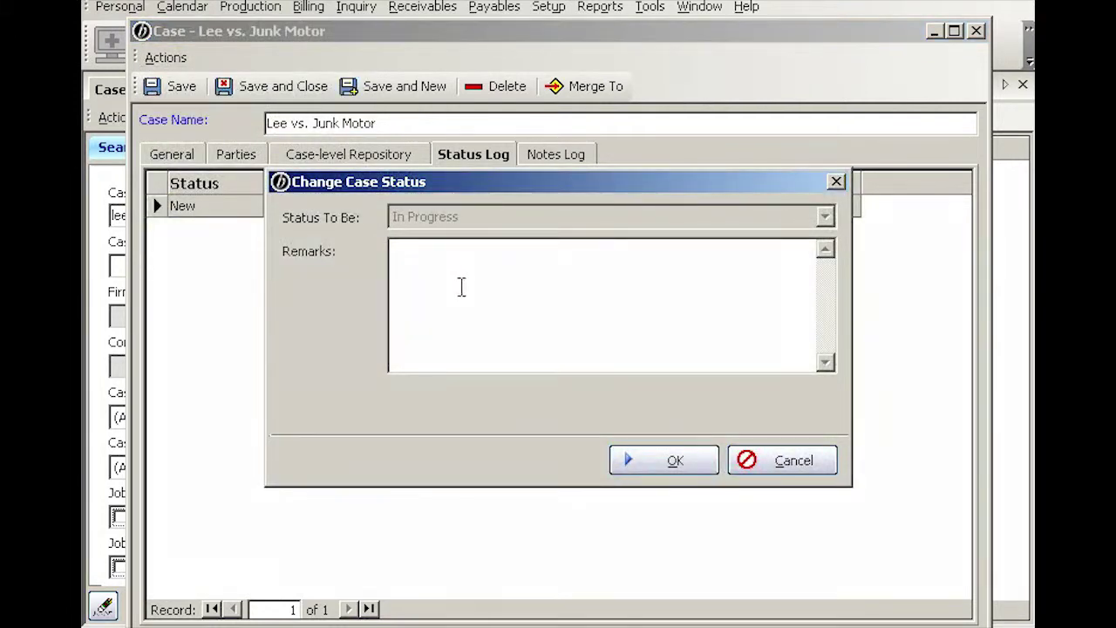
{"action": "type", "text": "Online de"}
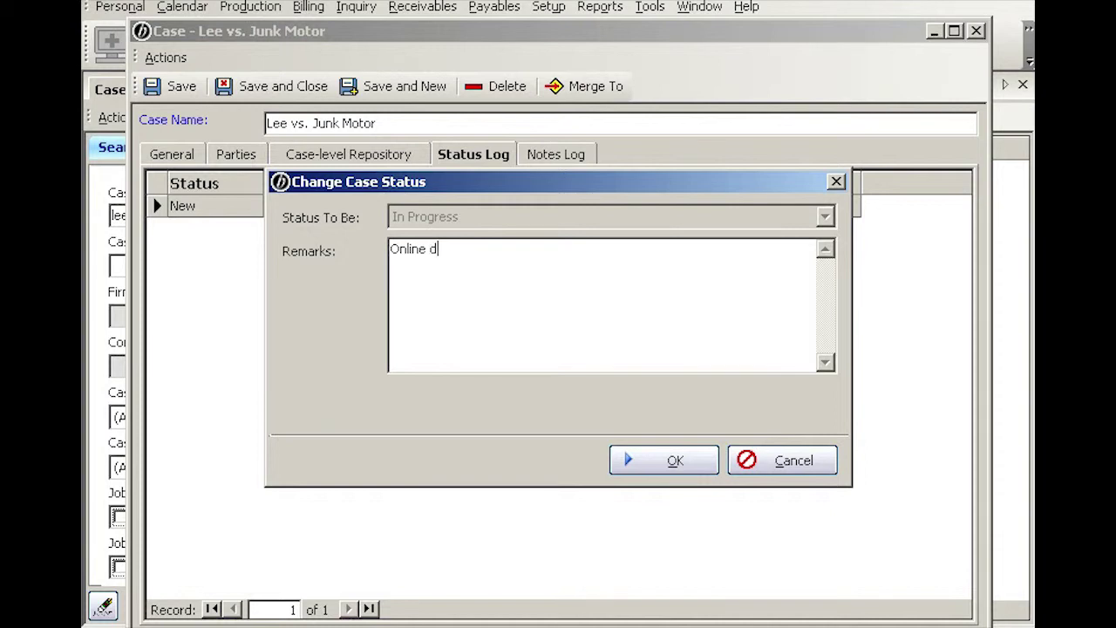
{"action": "key", "text": "BackSpace"}
{"action": "key", "text": "BackSpace"}
{"action": "type", "text": "repository set up"}
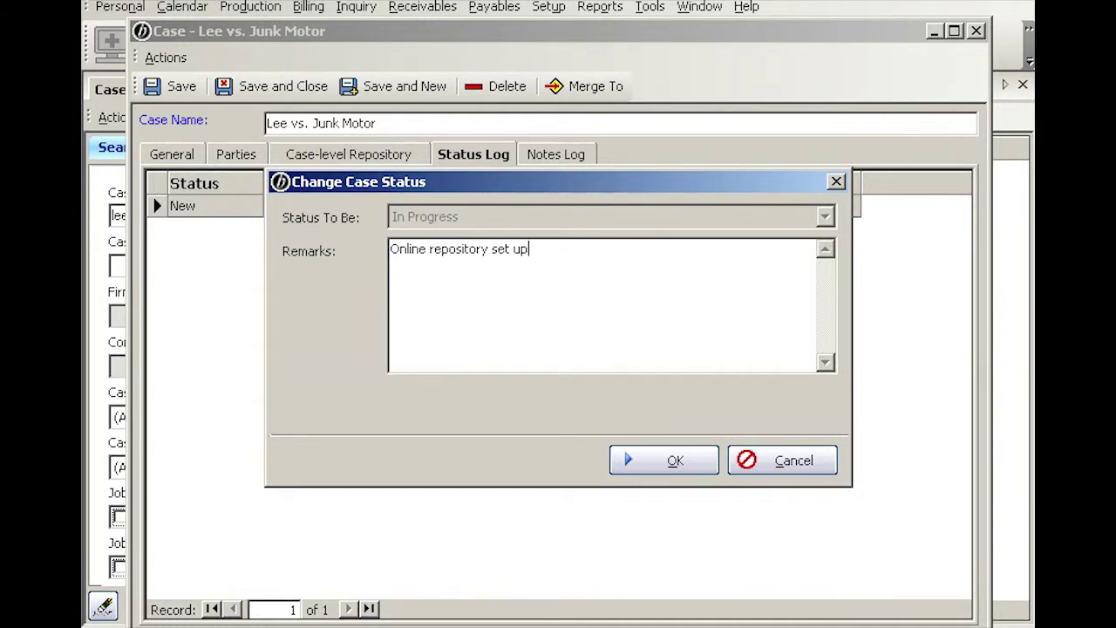
{"action": "left_click", "coordinate": [676, 462]}
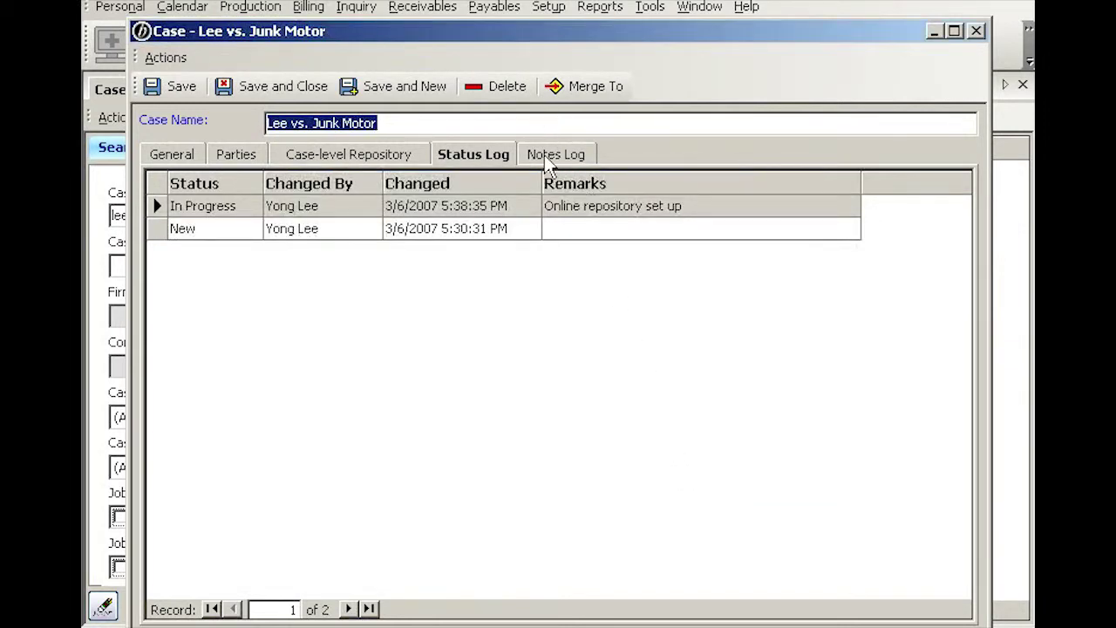
{"action": "left_click", "coordinate": [328, 208]}
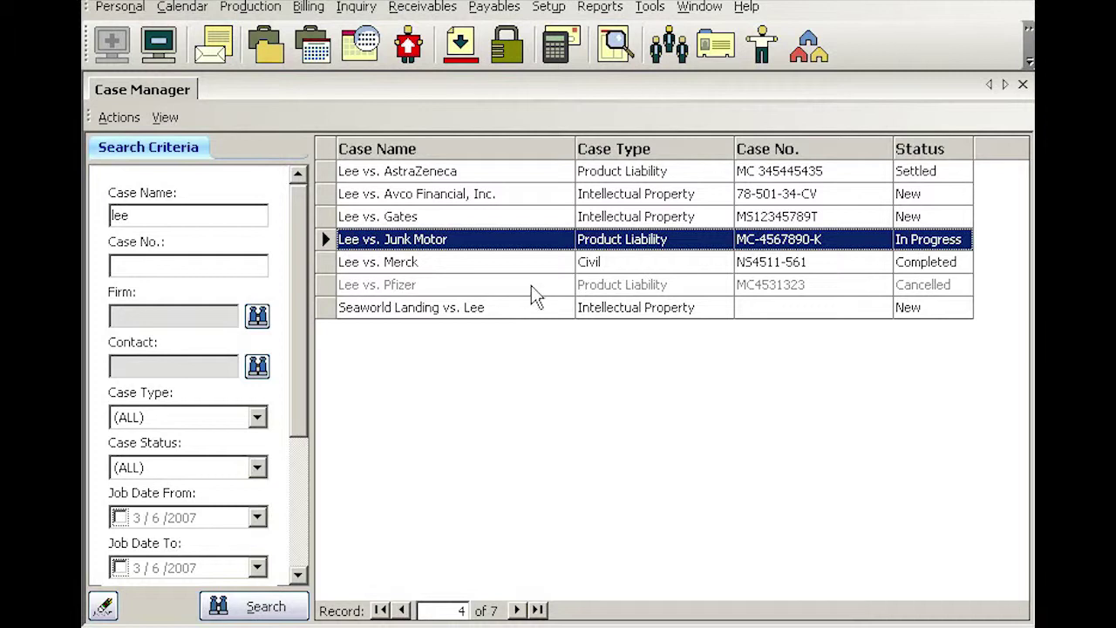
Step: Review the jobs scheduled for the Junk Motor case in Calendar Manager and return to the case list
{"action": "right_click", "coordinate": [504, 242]}
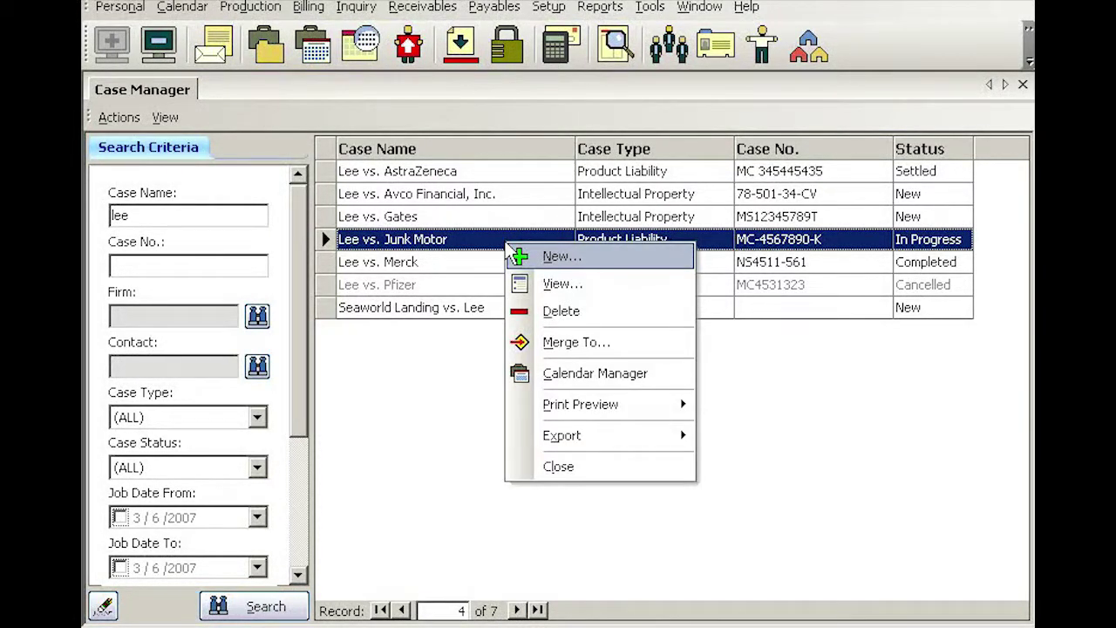
{"action": "left_click", "coordinate": [597, 375]}
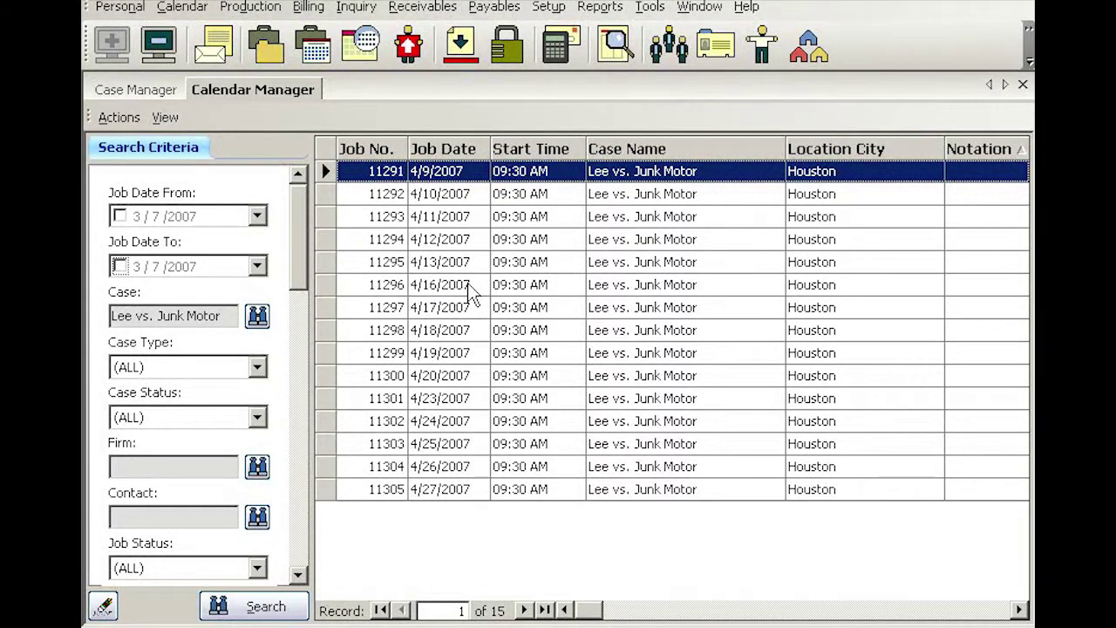
{"action": "left_click", "coordinate": [158, 98]}
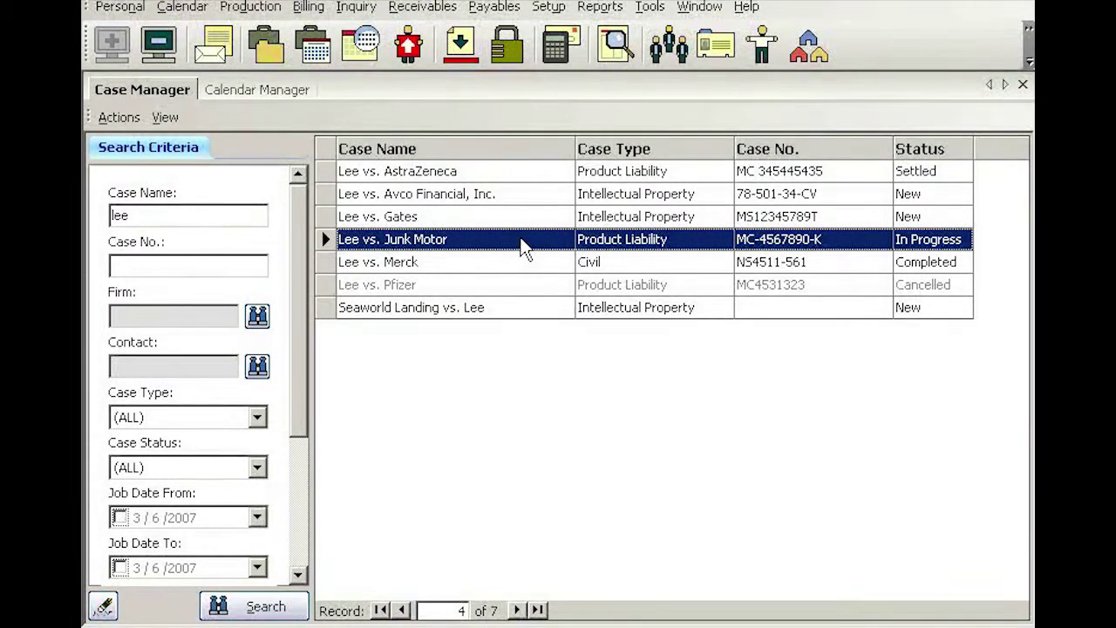
Step: Reopen the Junk Motor case and proceed with settling it, accepting that it cannot be reinstated
{"action": "right_click", "coordinate": [523, 247]}
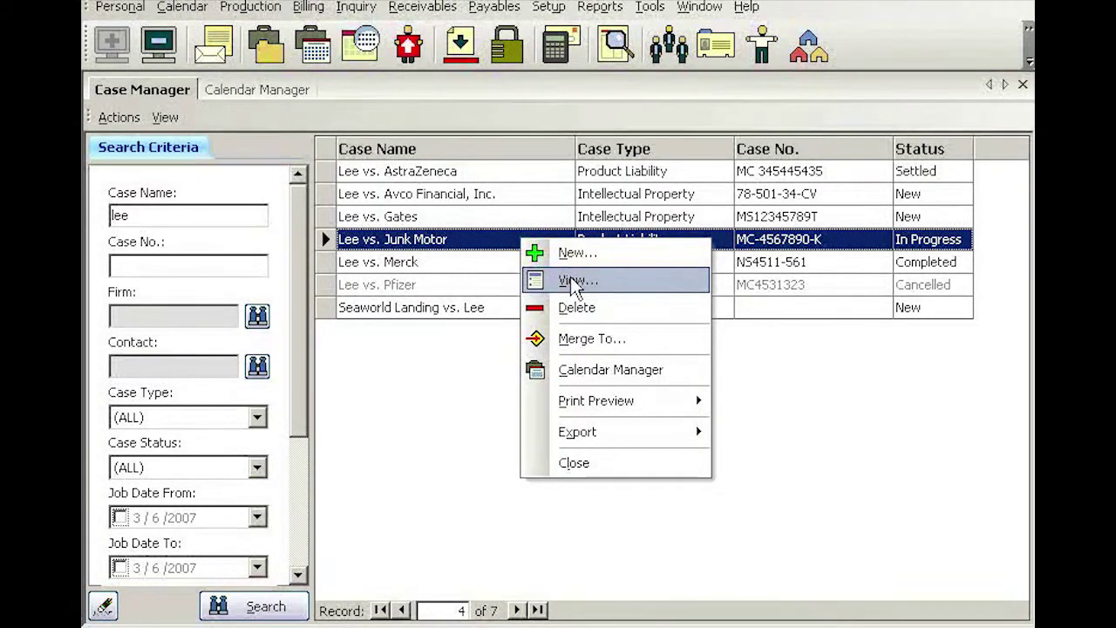
{"action": "left_click", "coordinate": [555, 284]}
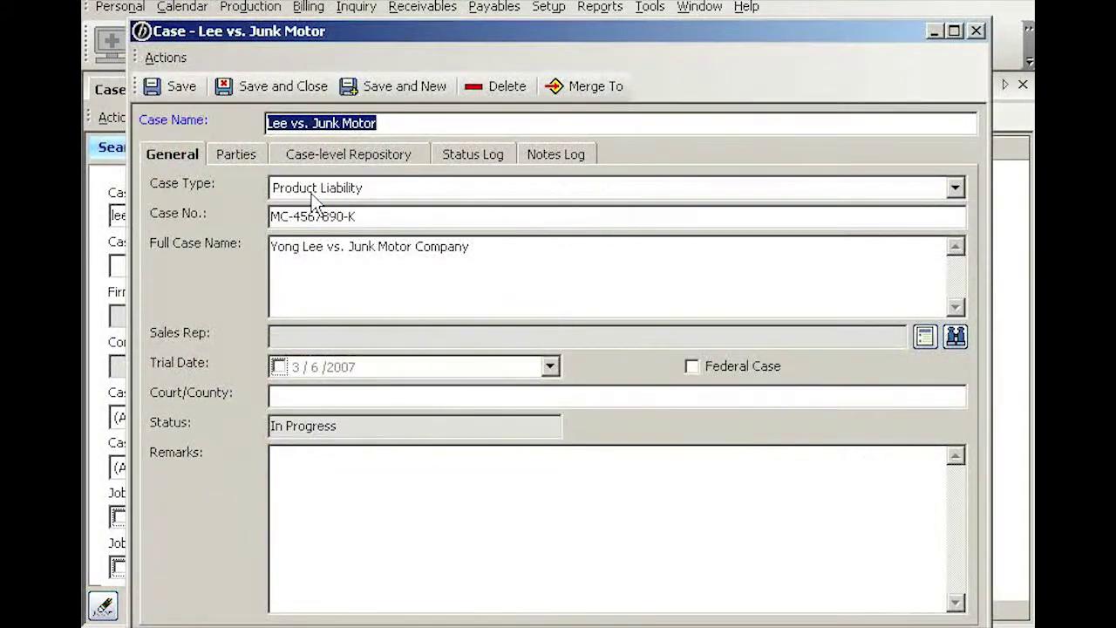
{"action": "left_click", "coordinate": [168, 60]}
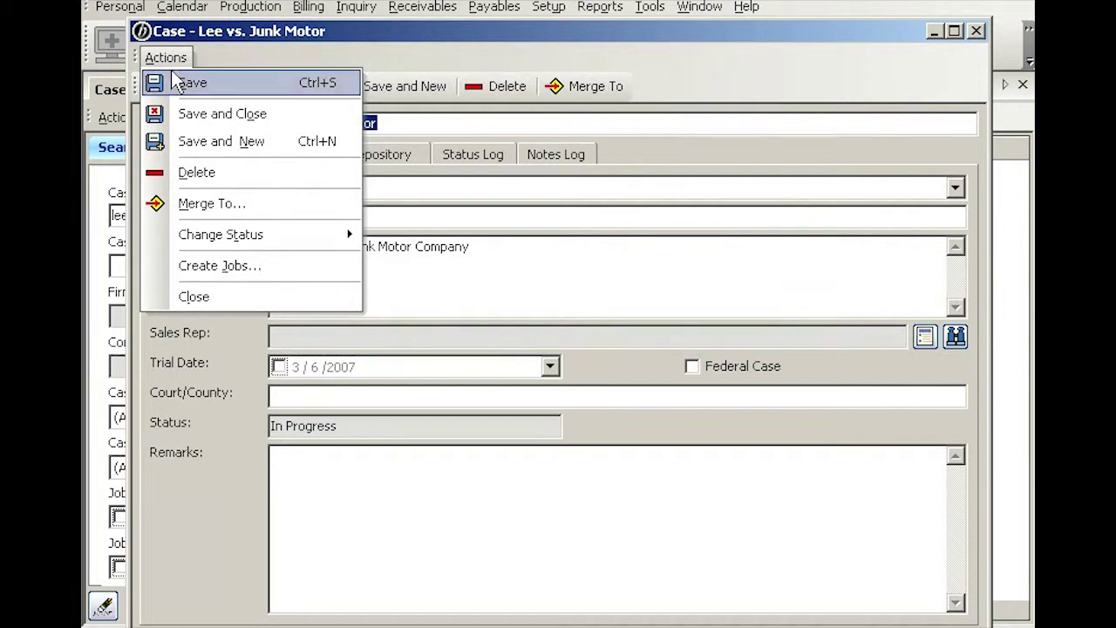
{"action": "mouse_move", "coordinate": [265, 243]}
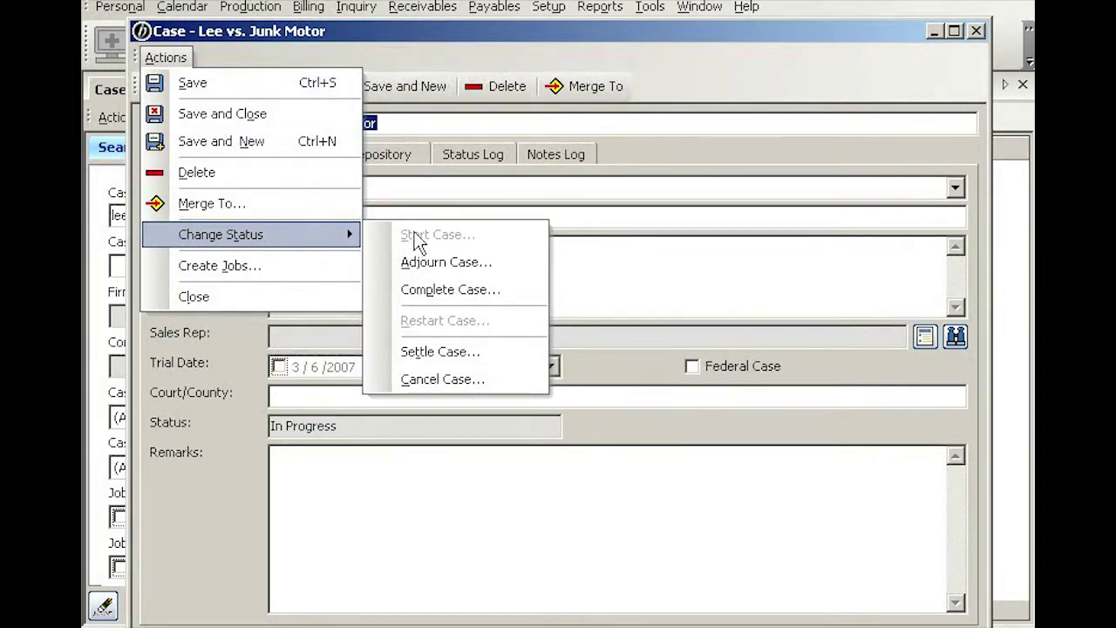
{"action": "left_click", "coordinate": [503, 365]}
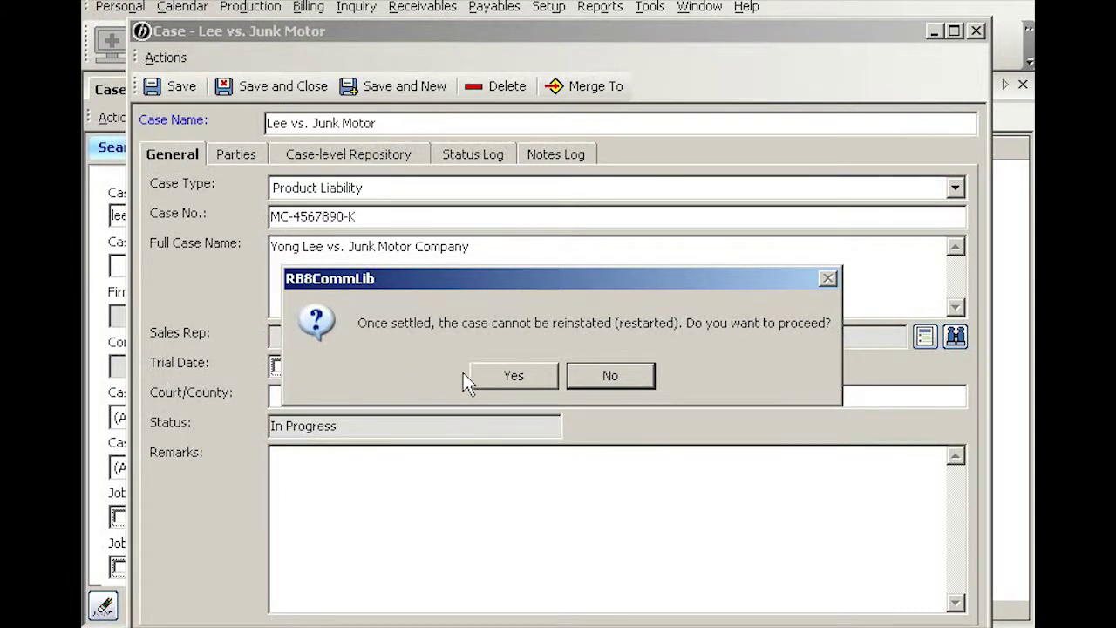
{"action": "left_click", "coordinate": [519, 377]}
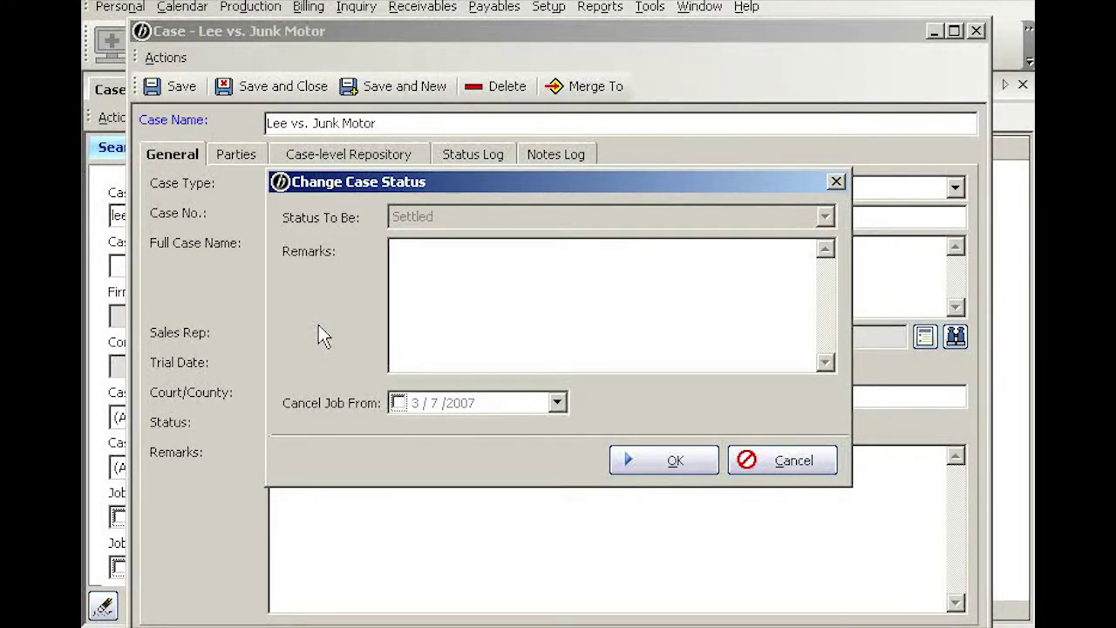
Step: Enter a remark for the Settled status saying the case settled per the named defense attorney
{"action": "type", "text": "Case settled per M"}
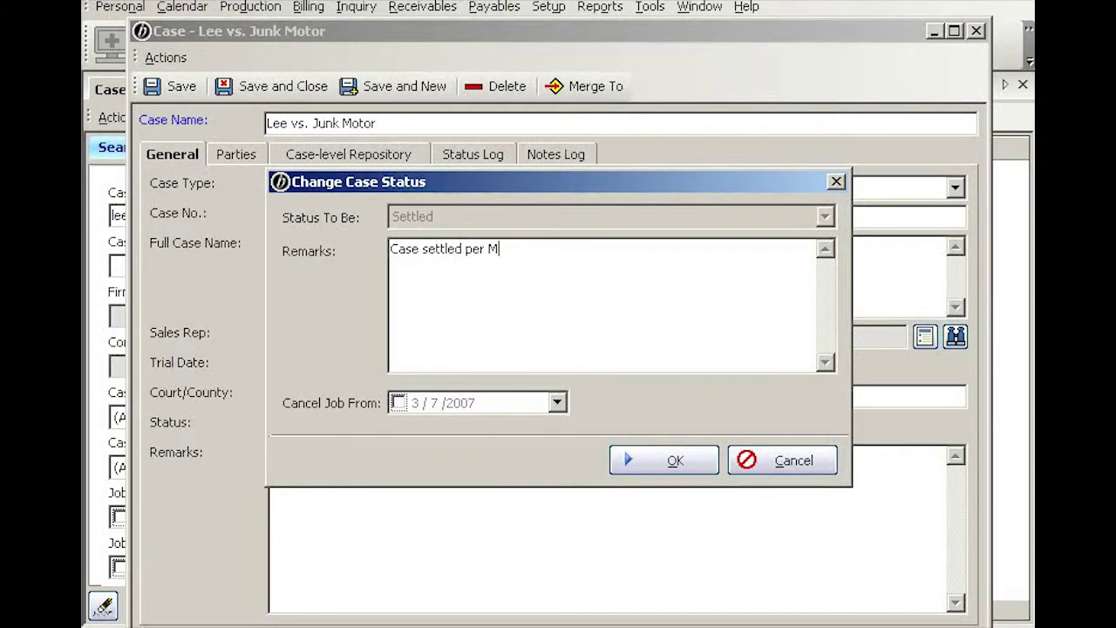
{"action": "type", "text": "r. Berg"}
{"action": "type", "text": ", atty for"}
{"action": "type", "text": " defen"}
{"action": "type", "text": "ce"}
{"action": "key", "text": "BackSpace"}
{"action": "key", "text": "BackSpace"}
{"action": "type", "text": "se"}
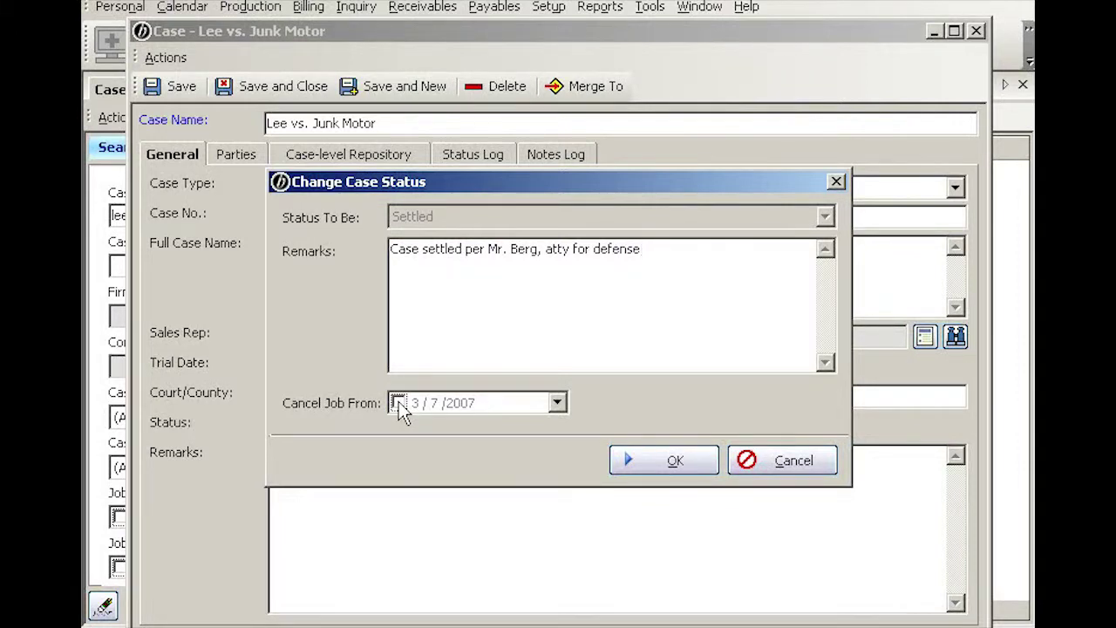
Step: Set the case's jobs to be cancelled from 4/16/2007 and apply the Settled status
{"action": "left_click", "coordinate": [556, 401]}
{"action": "left_click", "coordinate": [594, 432]}
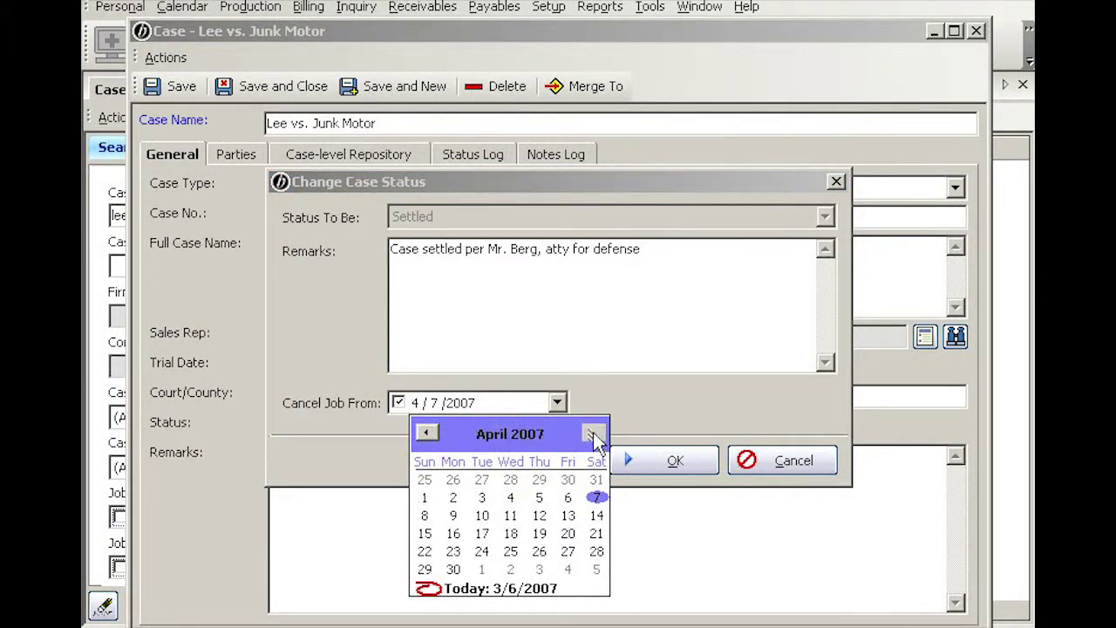
{"action": "left_click", "coordinate": [453, 532]}
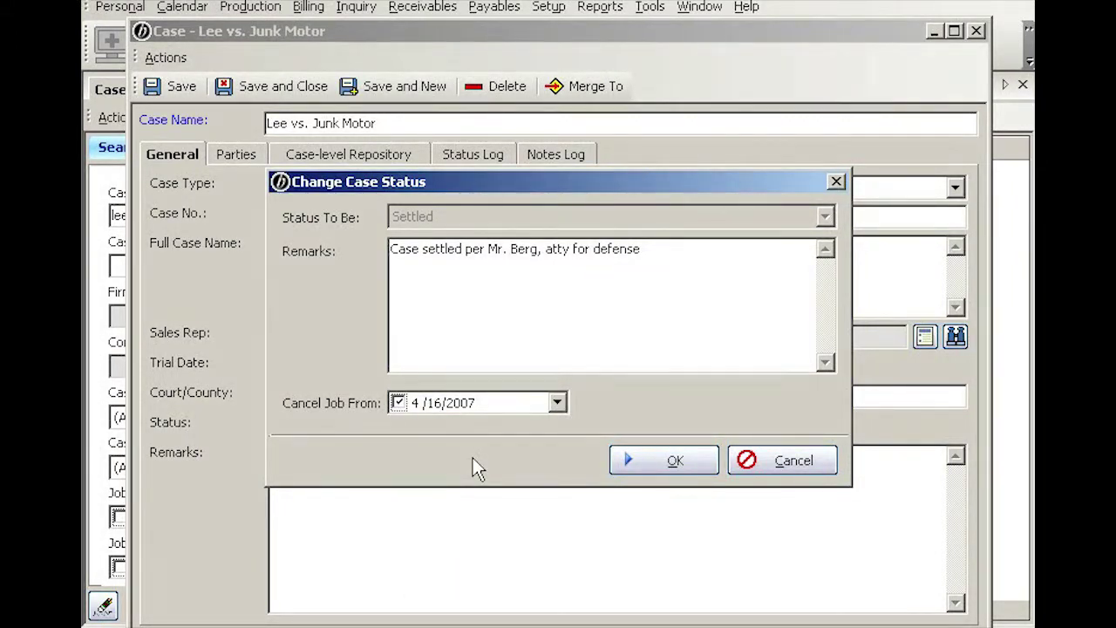
{"action": "left_click", "coordinate": [675, 462]}
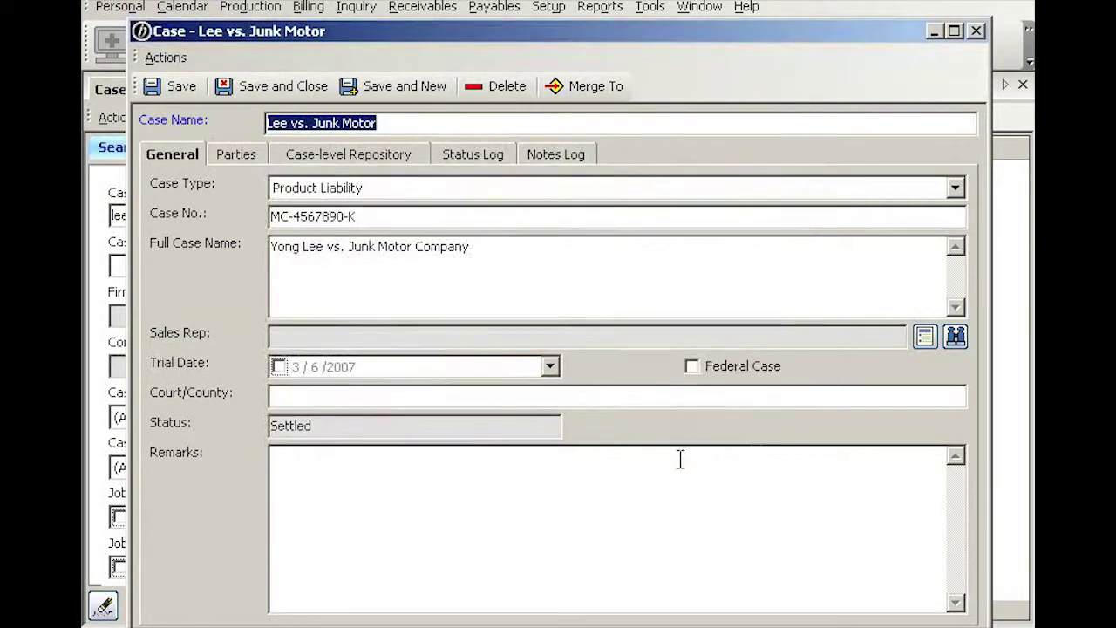
Step: Check the Settled entry in the case's status log, and save and close the case
{"action": "left_click", "coordinate": [491, 157]}
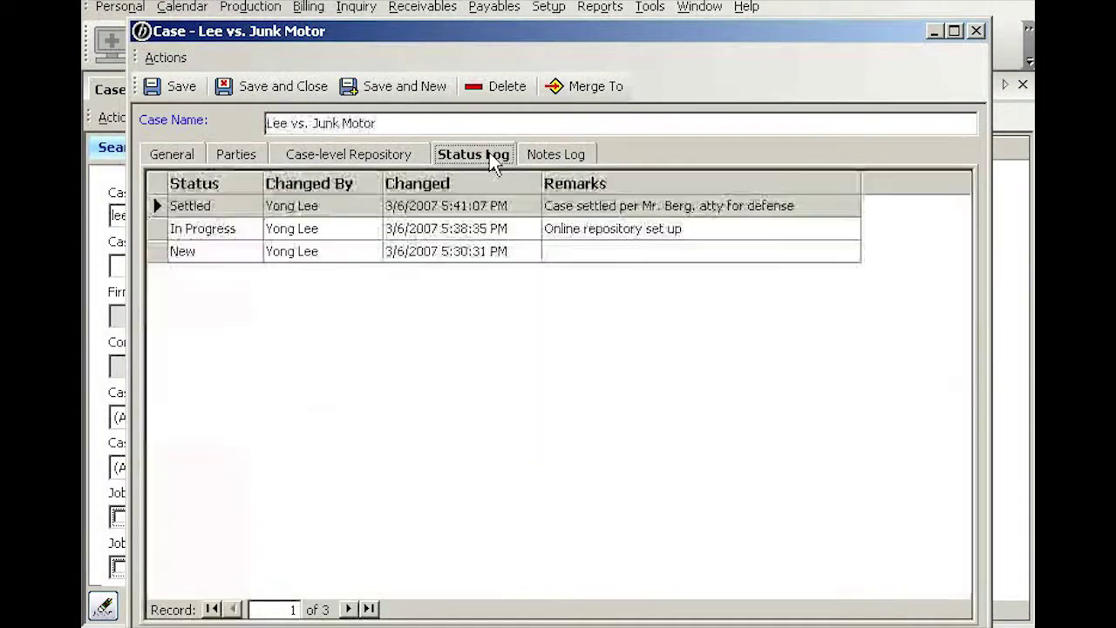
{"action": "left_click", "coordinate": [353, 211]}
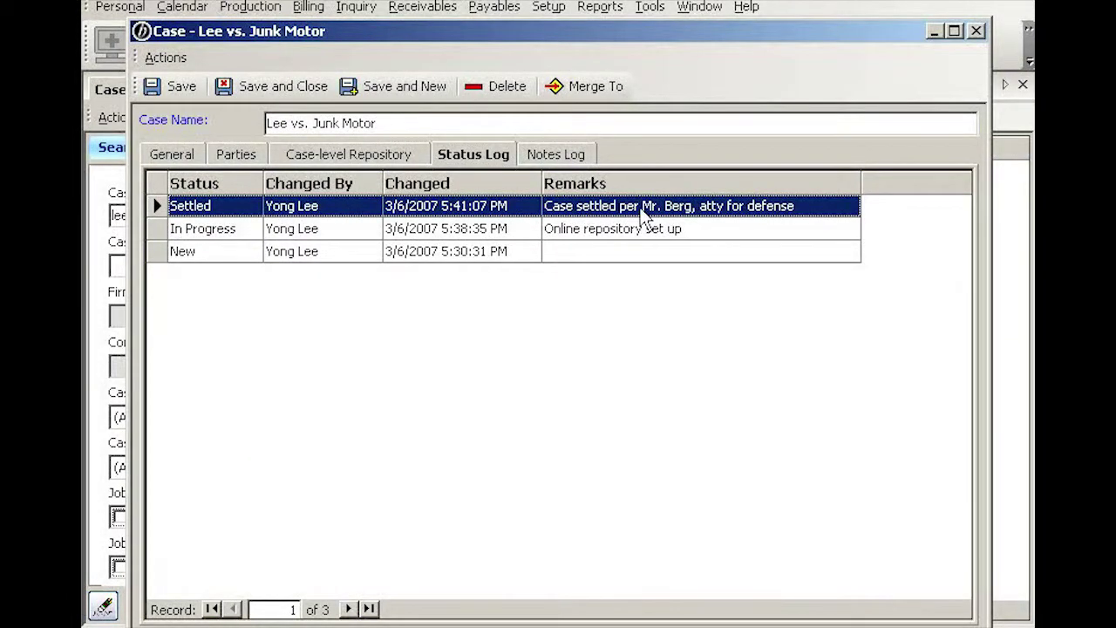
{"action": "left_click", "coordinate": [296, 86]}
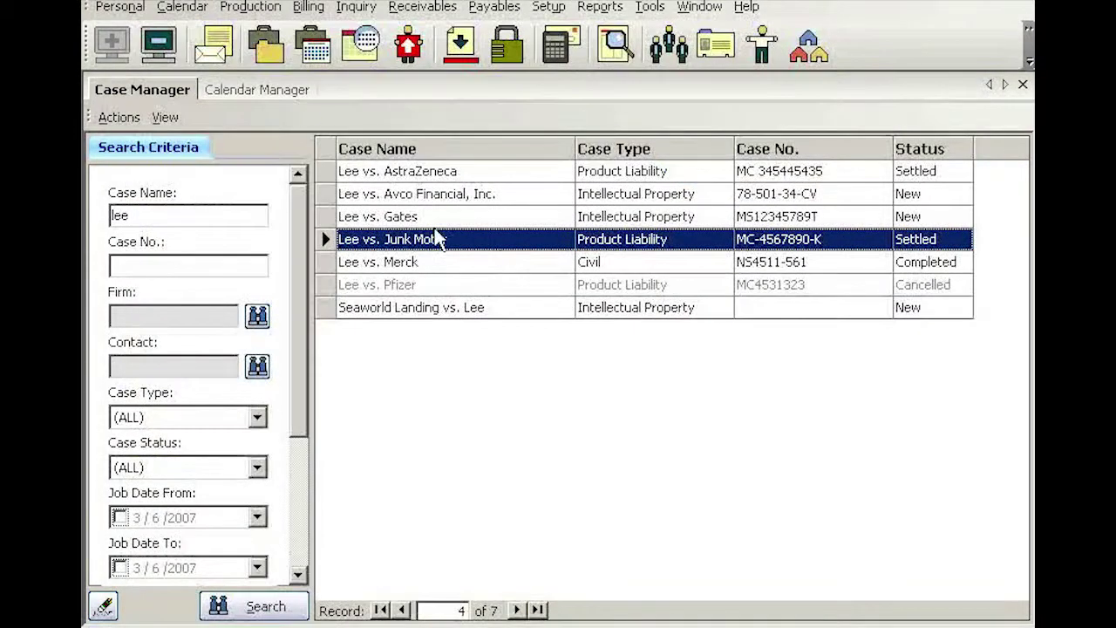
Step: List the Junk Motor case's jobs in Calendar Manager and examine the status log of the 4/20/2007 job
{"action": "right_click", "coordinate": [522, 241]}
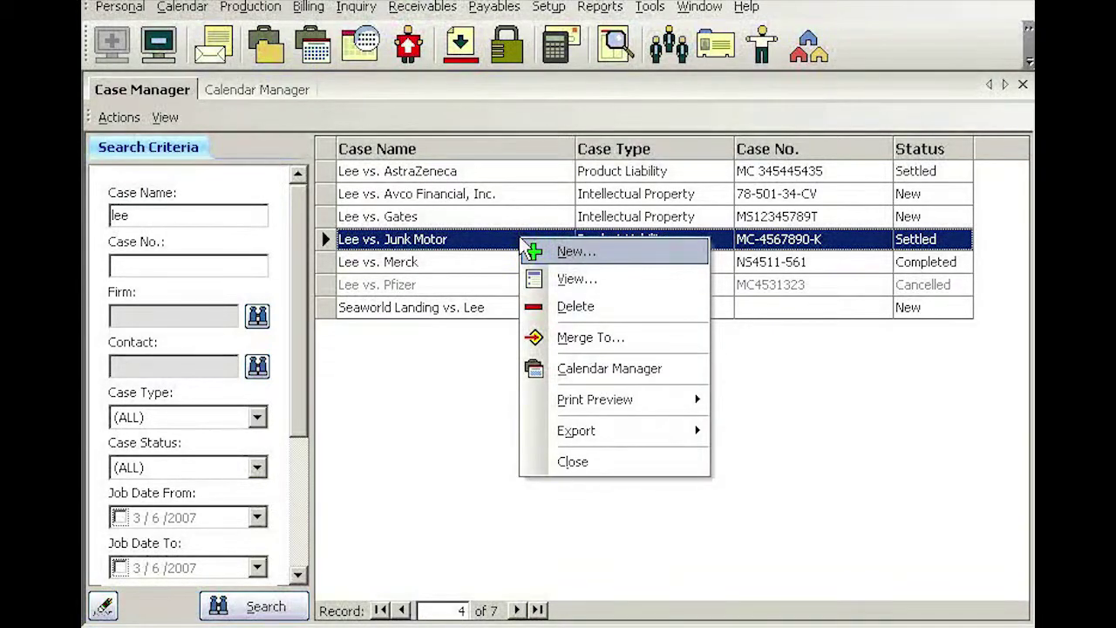
{"action": "left_click", "coordinate": [579, 369]}
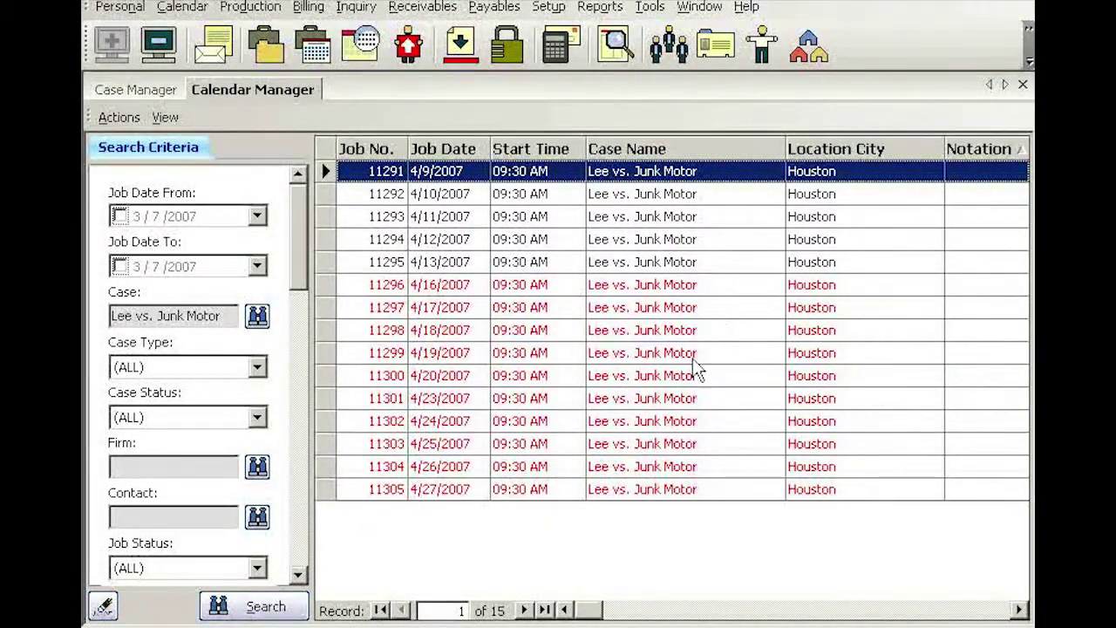
{"action": "left_click", "coordinate": [704, 377]}
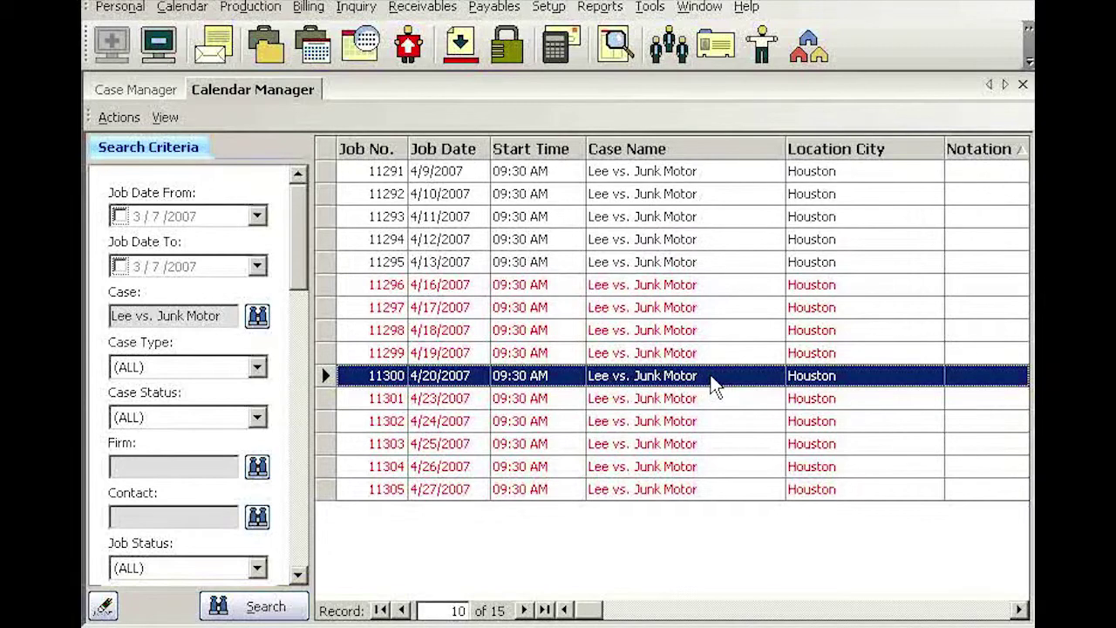
{"action": "double_click", "coordinate": [712, 381]}
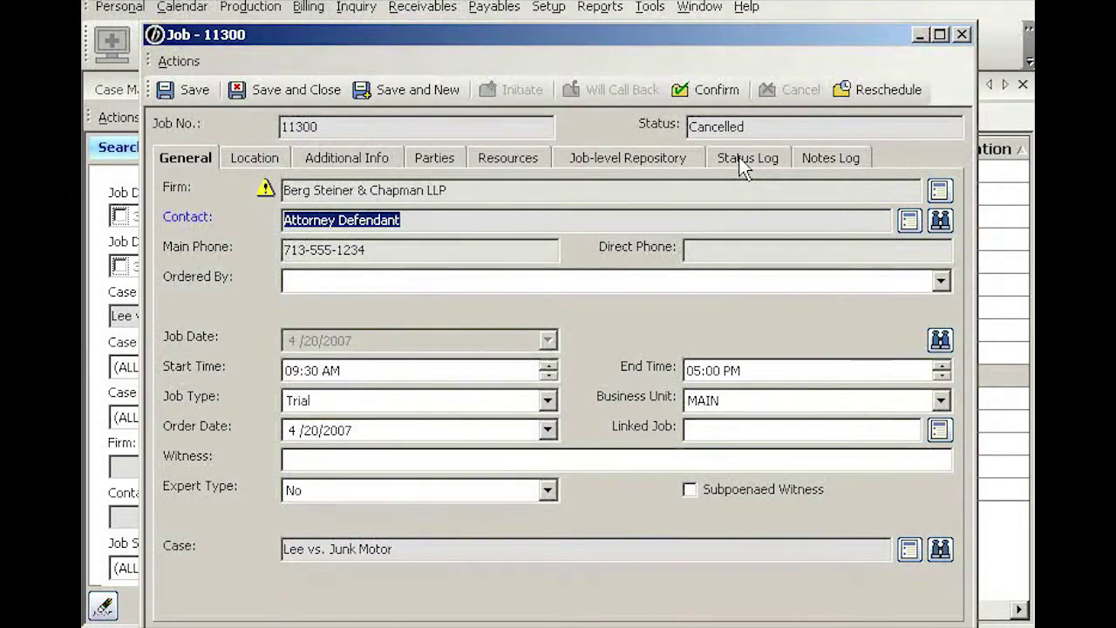
{"action": "left_click", "coordinate": [739, 158]}
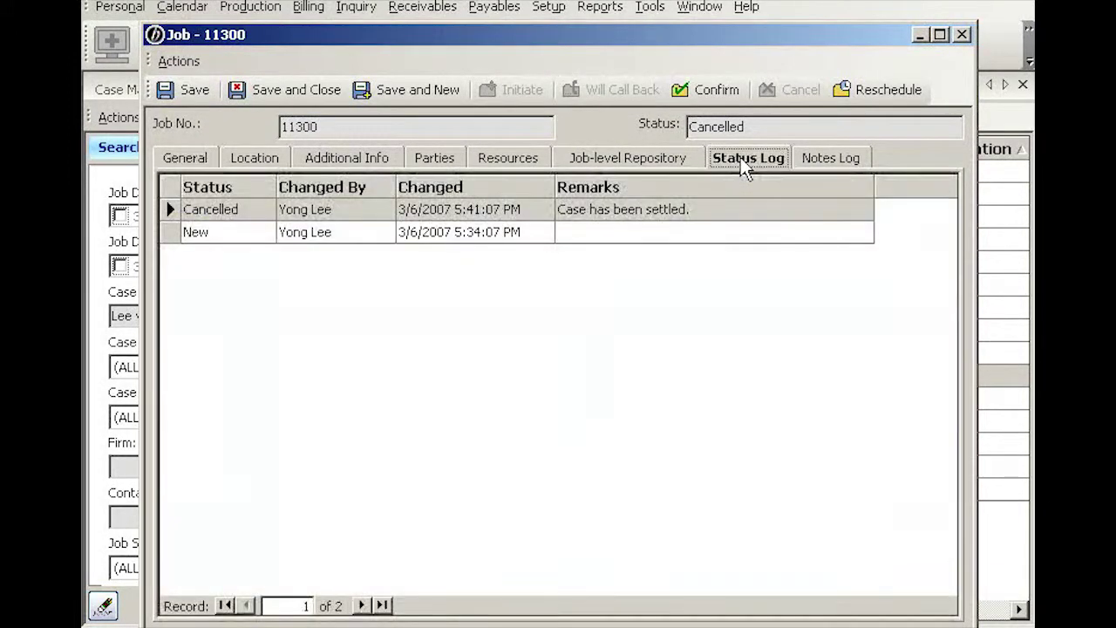
{"action": "left_click", "coordinate": [740, 211]}
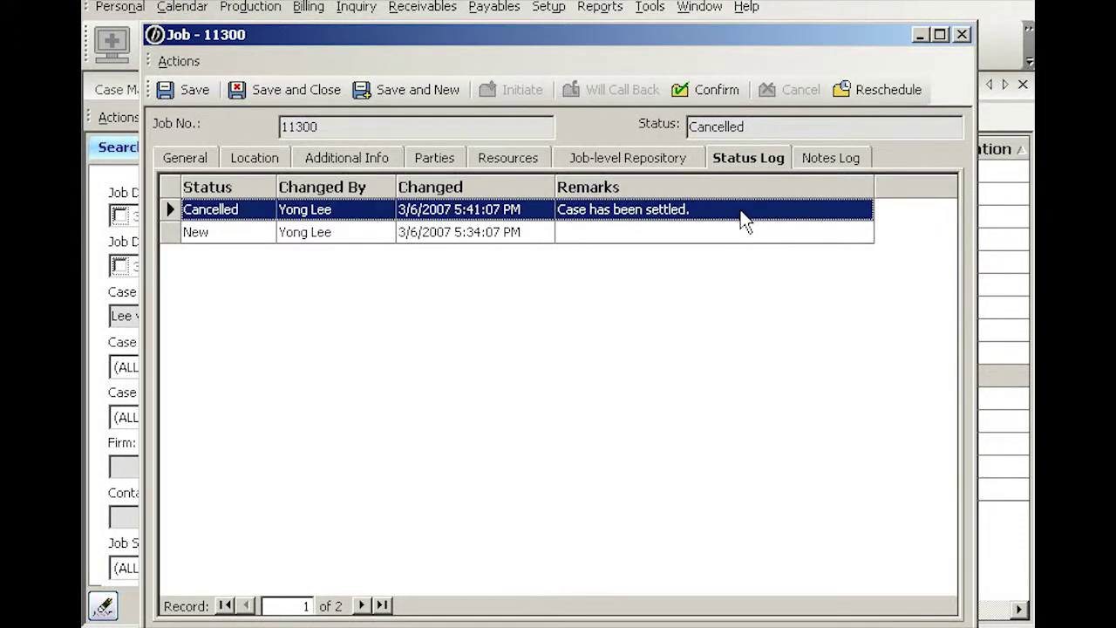